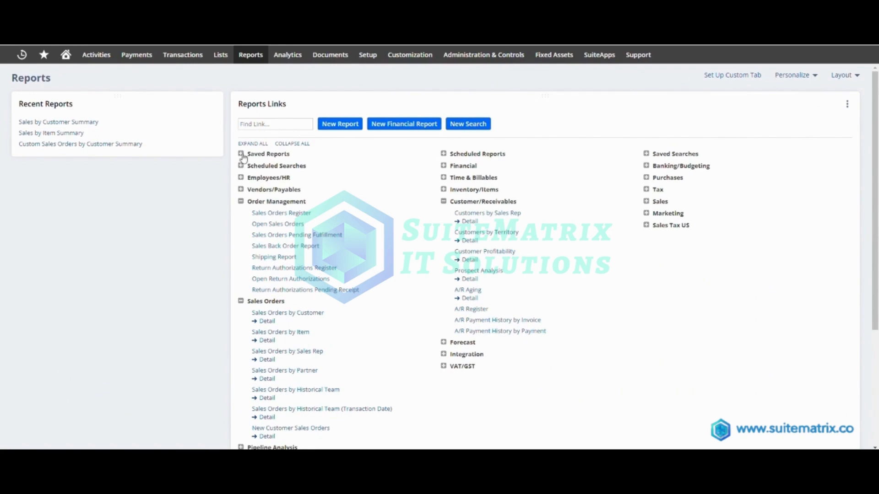
- Expand the Saved Reports category and look through the available report links and categories on the page
{"action": "left_click", "coordinate": [241, 153]}
{"action": "scroll", "coordinate": [275, 202], "scroll_direction": "down", "scroll_amount": 3}
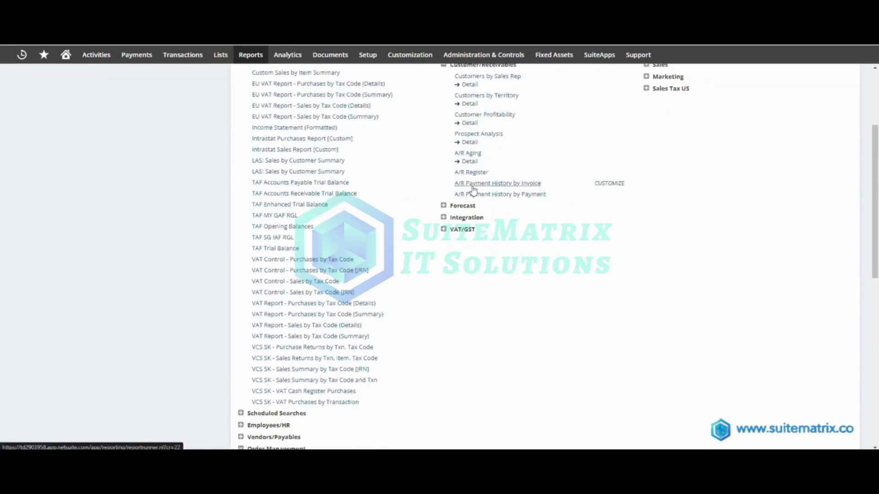
{"action": "scroll", "coordinate": [462, 188], "scroll_direction": "up", "scroll_amount": 3}
{"action": "scroll", "coordinate": [566, 185], "scroll_direction": "down", "scroll_amount": 5}
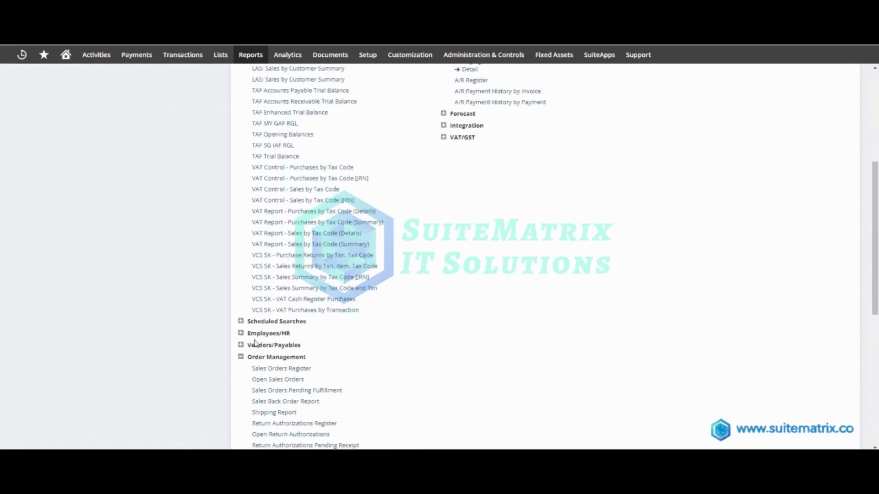
{"action": "scroll", "coordinate": [255, 343], "scroll_direction": "down", "scroll_amount": 7}
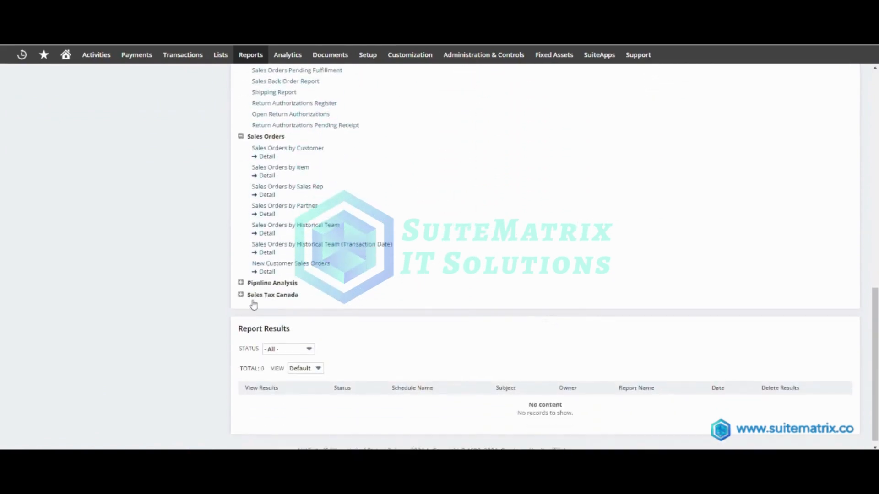
- Open the Sales by Customer summary report from the Sales report category
{"action": "mouse_move", "coordinate": [246, 56]}
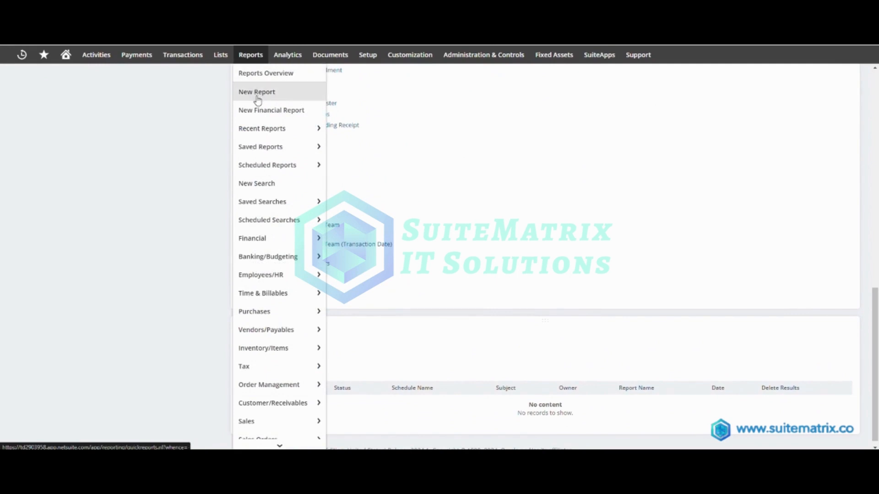
{"action": "mouse_move", "coordinate": [269, 151]}
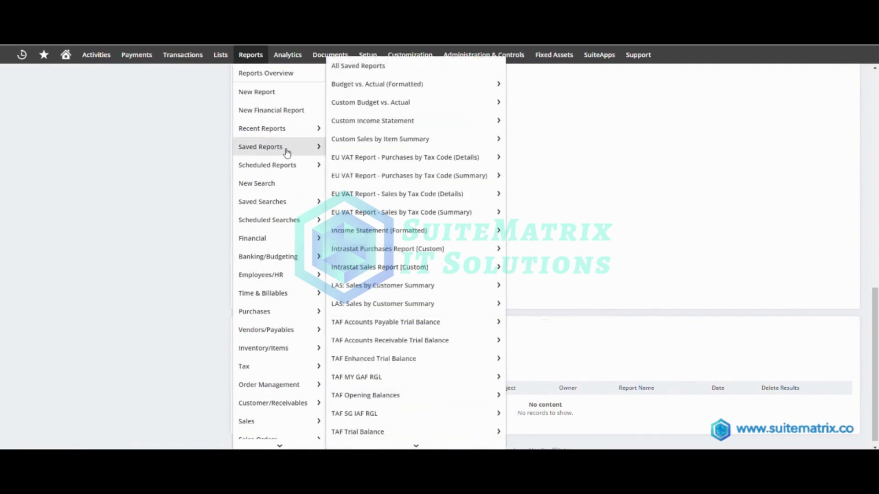
{"action": "mouse_move", "coordinate": [290, 358]}
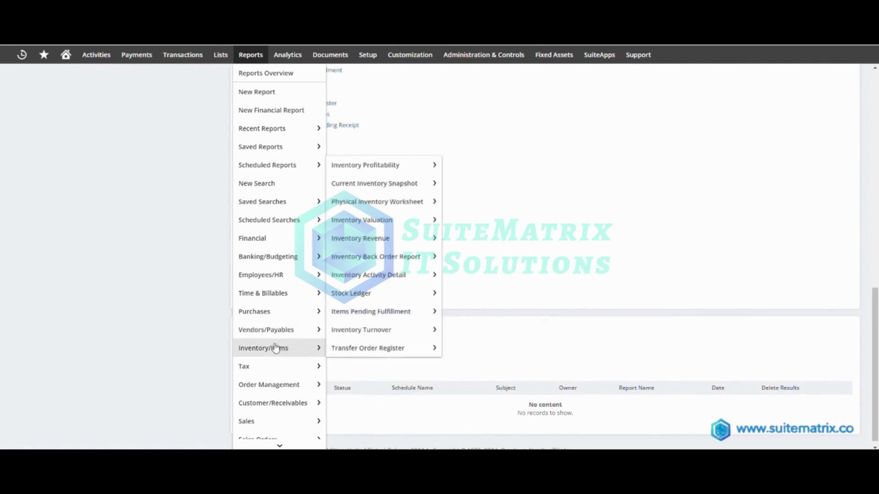
{"action": "scroll", "coordinate": [289, 355], "scroll_direction": "down", "scroll_amount": 3}
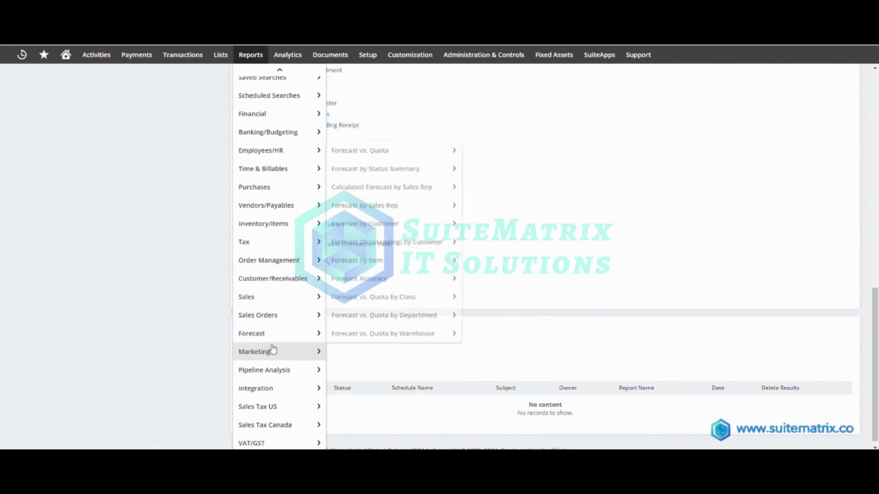
{"action": "mouse_move", "coordinate": [255, 303]}
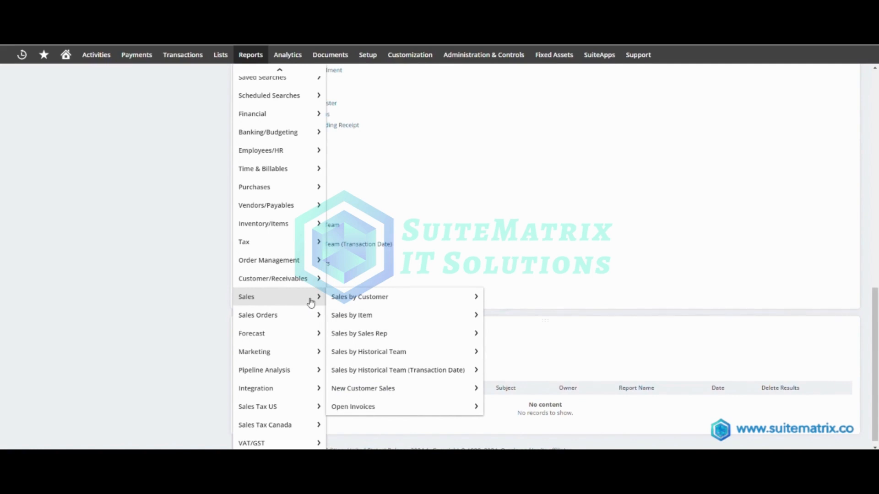
{"action": "mouse_move", "coordinate": [366, 303]}
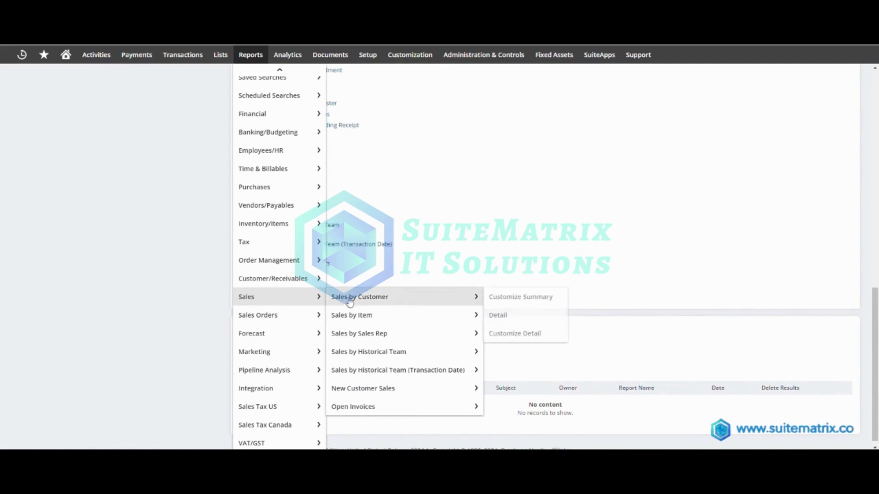
{"action": "left_click", "coordinate": [381, 302]}
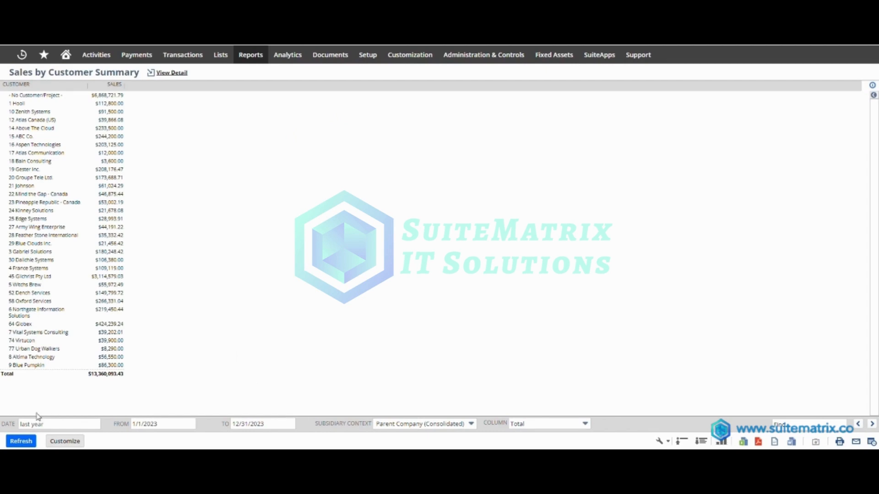
- Examine the report's date range choices and its Customer and Sales column headings
{"action": "left_click", "coordinate": [57, 426]}
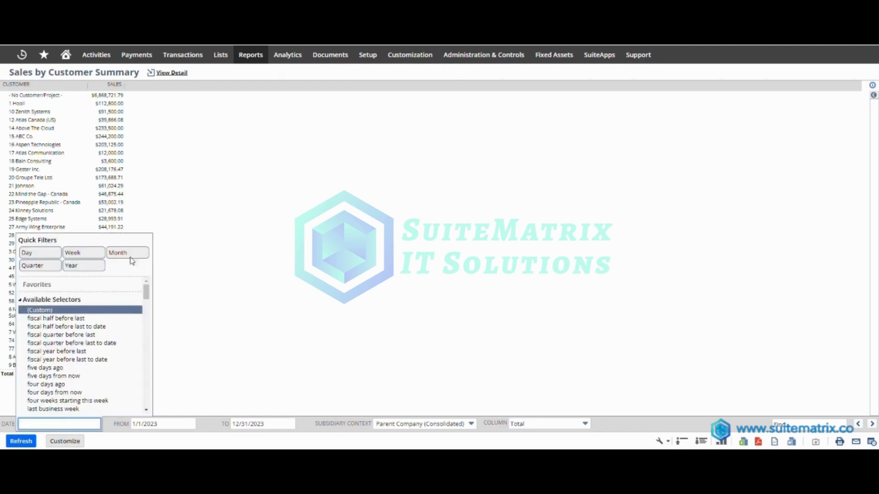
{"action": "left_click", "coordinate": [266, 241]}
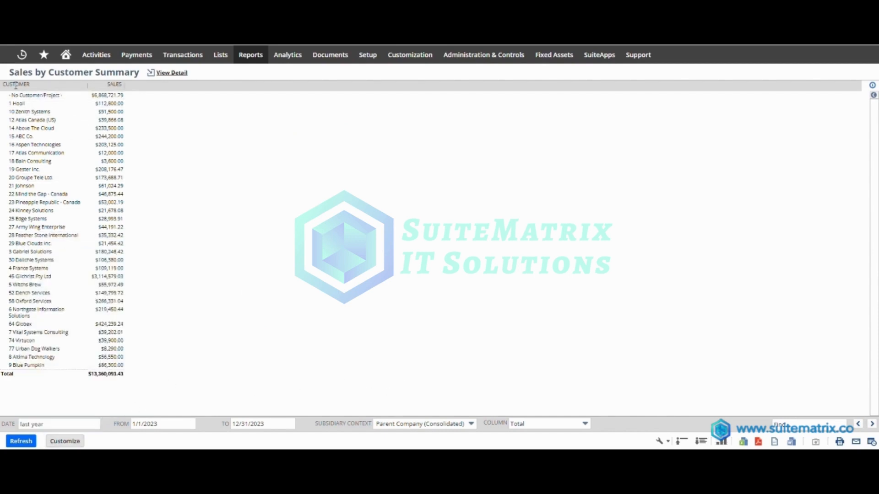
{"action": "left_click_drag", "start_coordinate": [5, 87], "coordinate": [35, 87]}
{"action": "left_click_drag", "start_coordinate": [108, 87], "coordinate": [128, 88]}
- Open the Sales by Customer Summary report for customization and inspect the settings of its Customer and Sales columns
{"action": "left_click", "coordinate": [73, 442]}
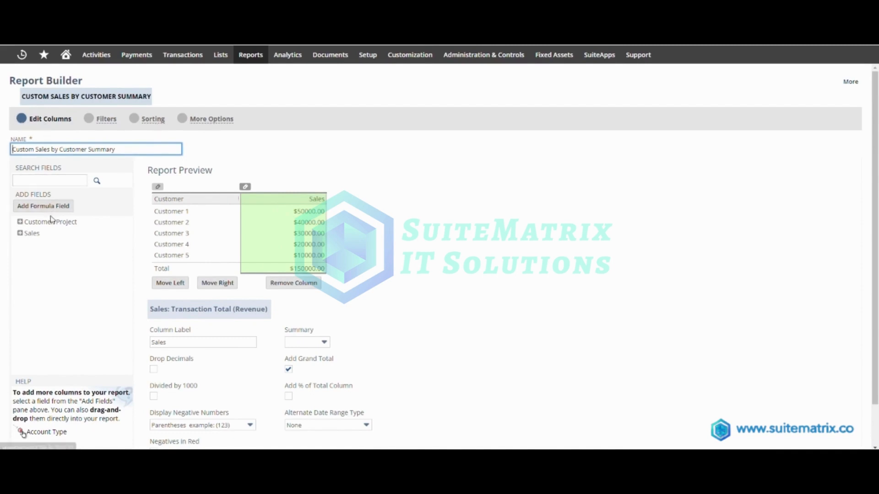
{"action": "left_click", "coordinate": [40, 181]}
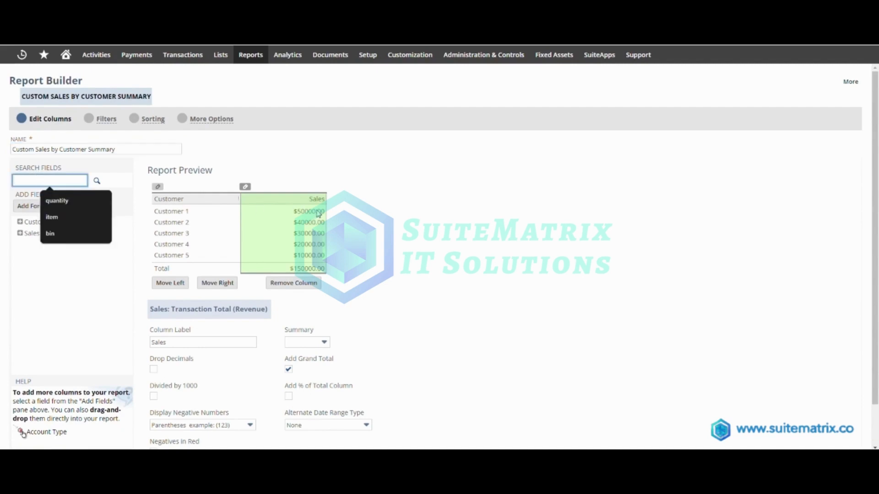
{"action": "left_click", "coordinate": [158, 198]}
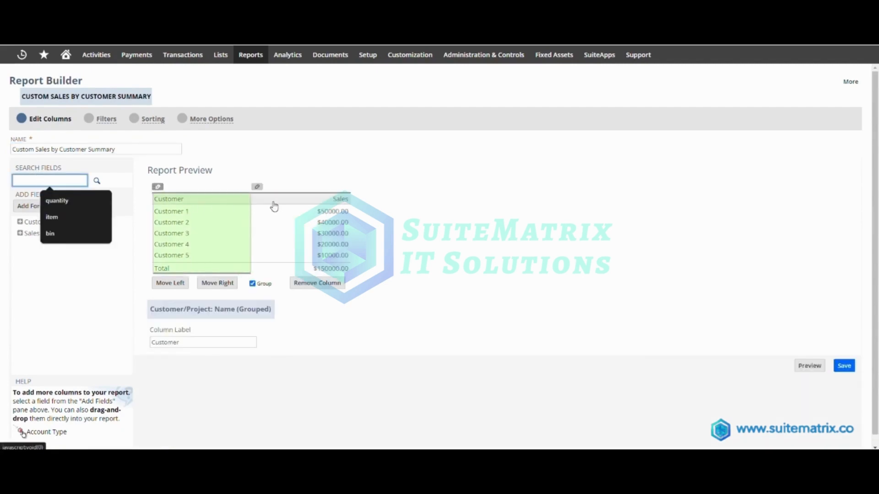
{"action": "left_click", "coordinate": [273, 202]}
{"action": "left_click", "coordinate": [79, 264]}
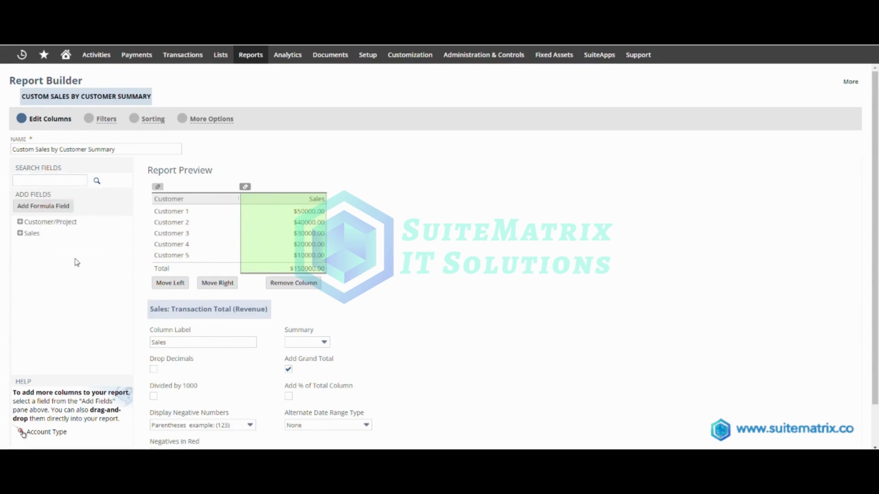
- Add Email and Sales Rep: Name columns to the report from the Customer/Project fields
{"action": "left_click", "coordinate": [21, 223]}
{"action": "scroll", "coordinate": [67, 280], "scroll_direction": "down", "scroll_amount": 5}
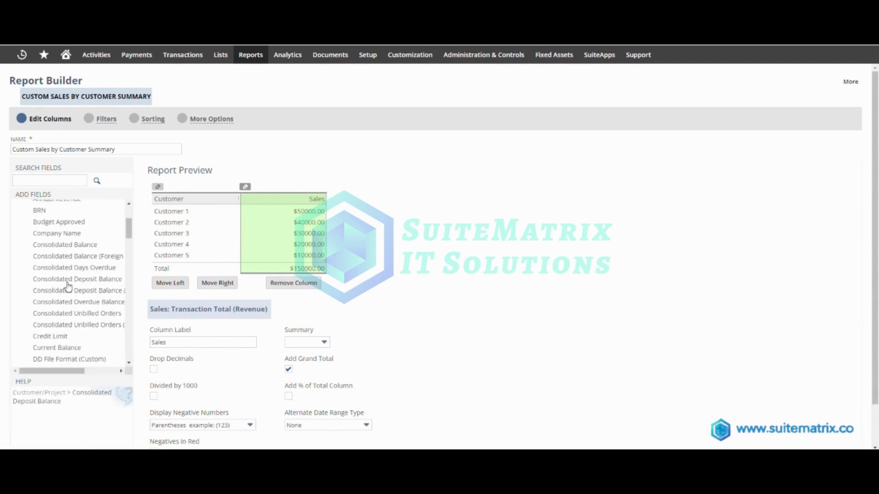
{"action": "left_click", "coordinate": [41, 290]}
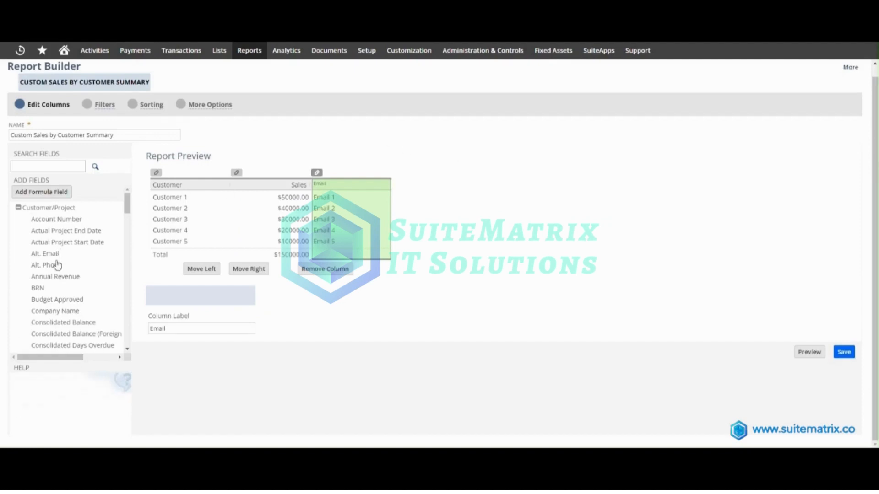
{"action": "scroll", "coordinate": [56, 265], "scroll_direction": "down", "scroll_amount": 2}
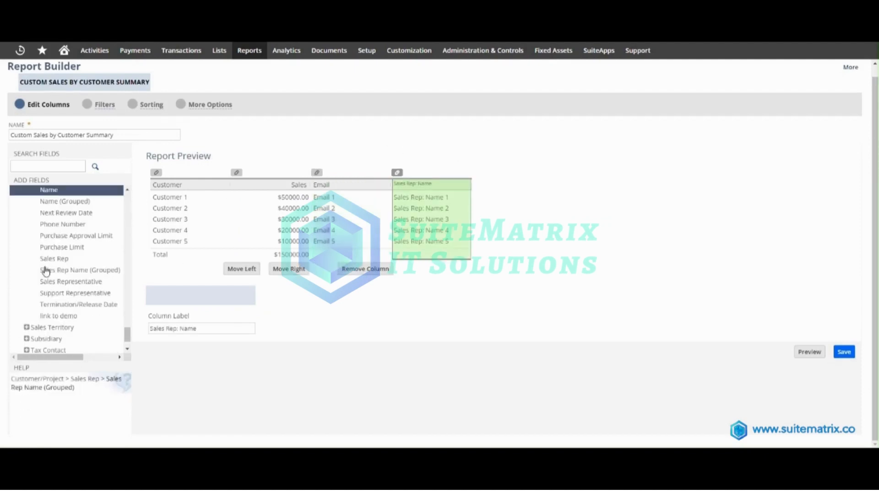
- Add a Date Created column to the report from the Sales fields and collapse the field groups
{"action": "scroll", "coordinate": [49, 277], "scroll_direction": "up", "scroll_amount": 10}
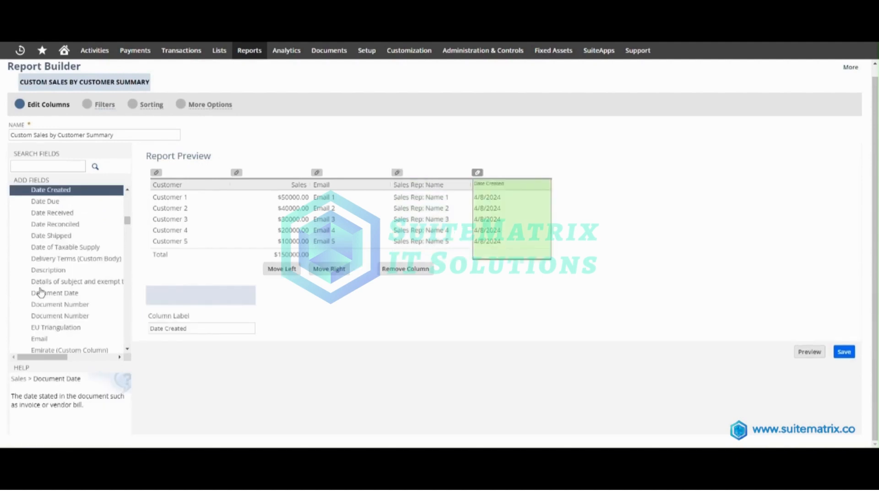
{"action": "scroll", "coordinate": [40, 275], "scroll_direction": "up", "scroll_amount": 10}
{"action": "left_click", "coordinate": [17, 219]}
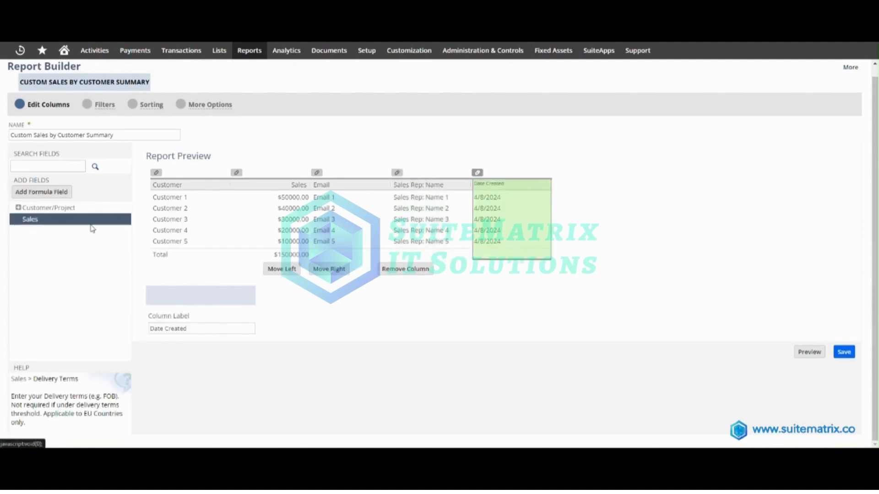
- Move the Date Created column before the Sales Rep: Name column and return it to the last position
{"action": "left_click", "coordinate": [288, 274]}
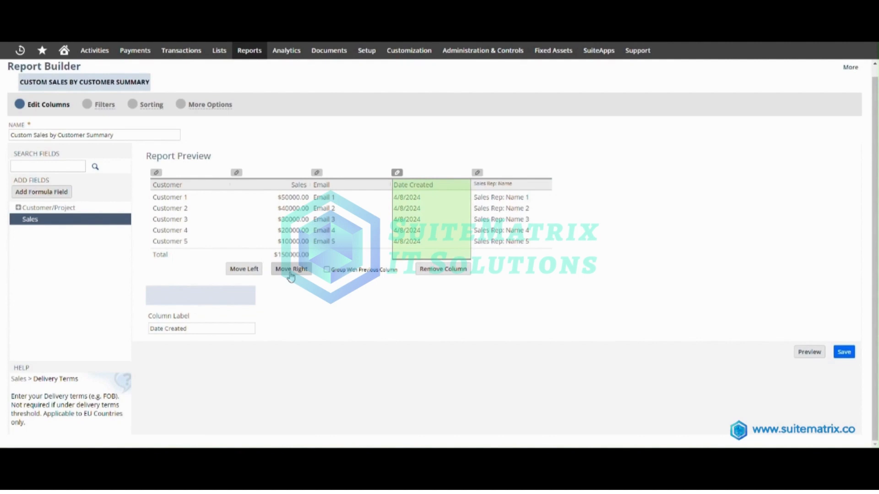
{"action": "left_click", "coordinate": [291, 273]}
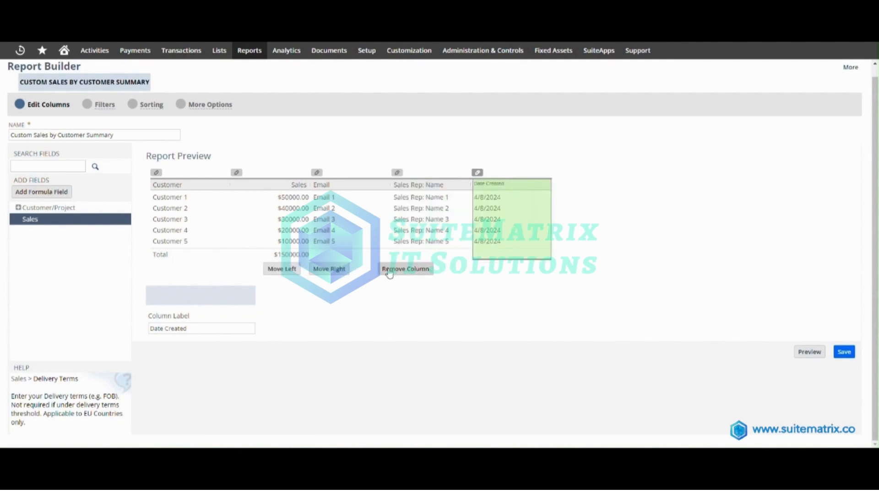
- Add a report filter on the Sales Rep field of Customer/Project
{"action": "left_click", "coordinate": [89, 105]}
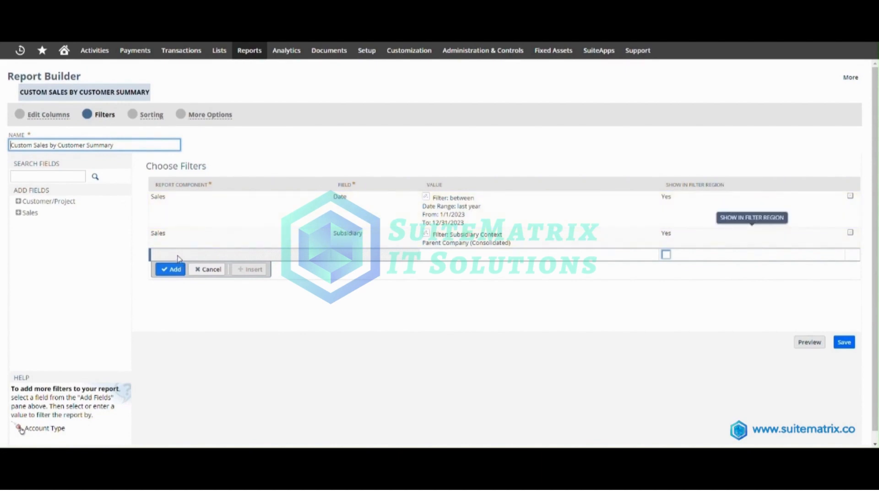
{"action": "left_click", "coordinate": [18, 201]}
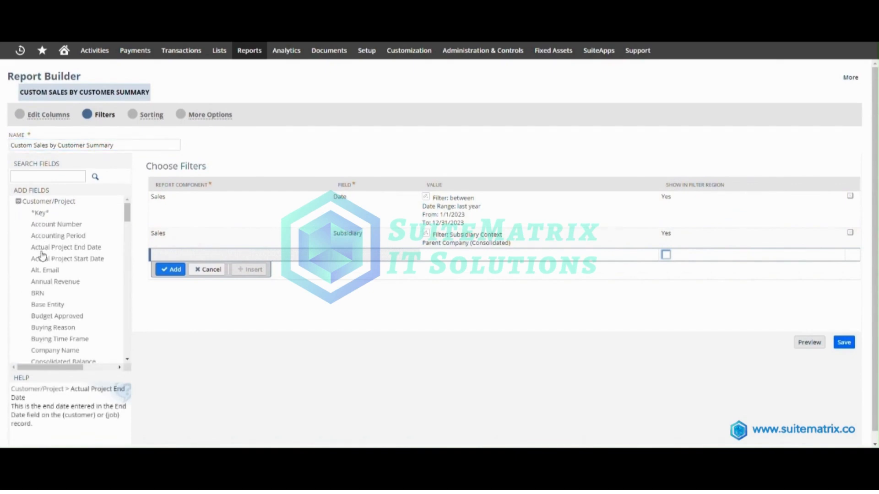
{"action": "key", "text": "Return"}
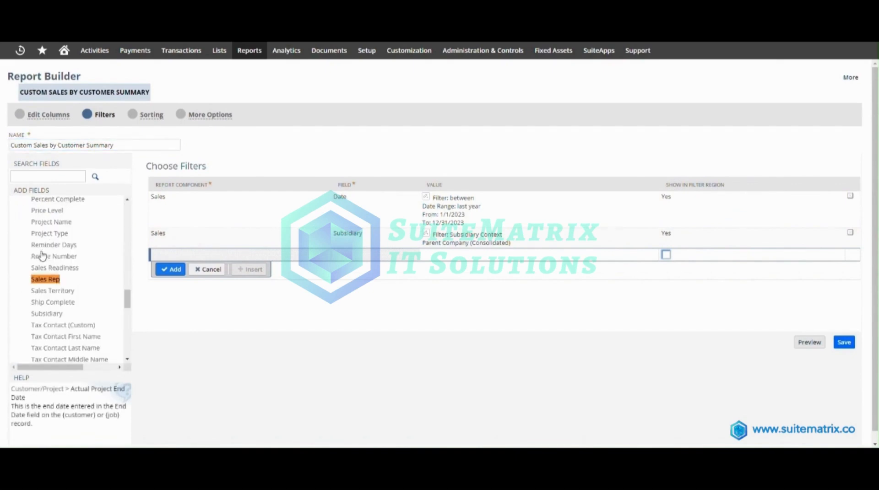
{"action": "left_click", "coordinate": [42, 281]}
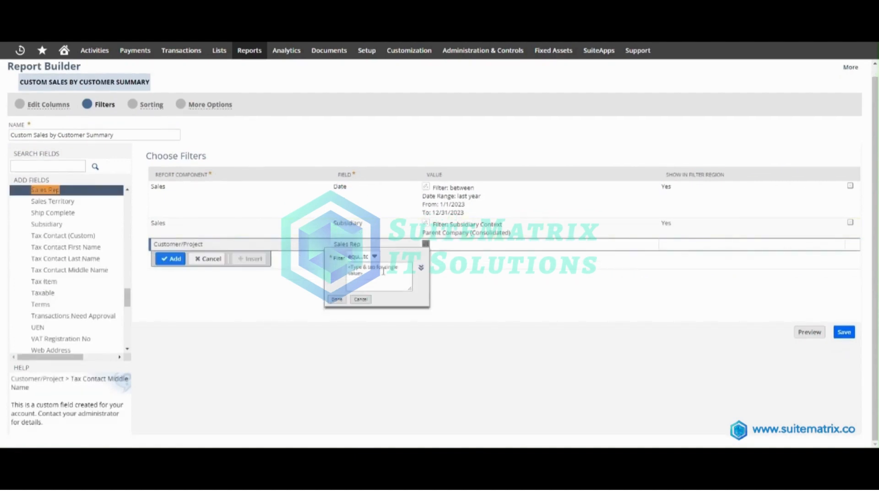
- Search for the sales representative by full name and set that person as the Sales Rep filter's value
{"action": "left_click", "coordinate": [421, 269]}
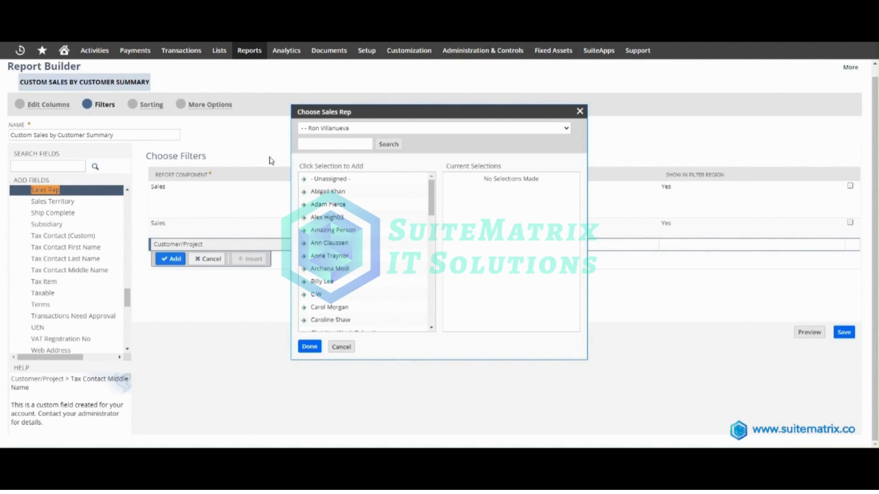
{"action": "left_click", "coordinate": [329, 144]}
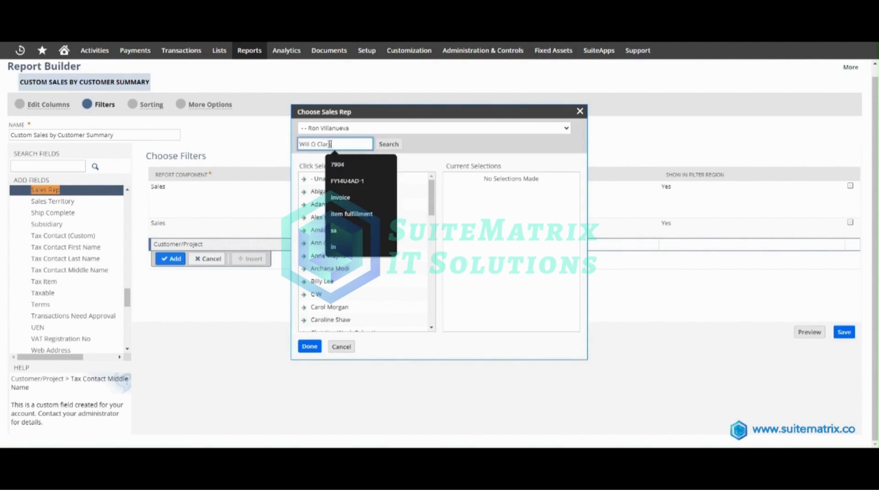
{"action": "left_click", "coordinate": [383, 146]}
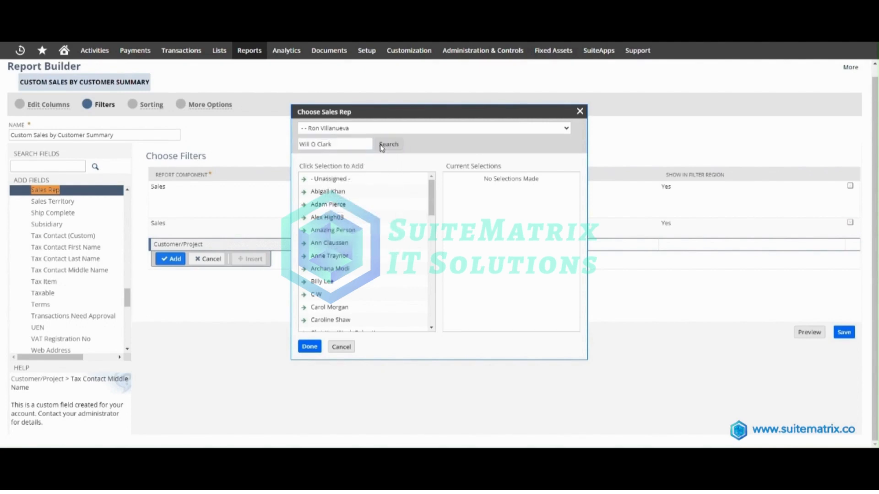
{"action": "left_click", "coordinate": [318, 166]}
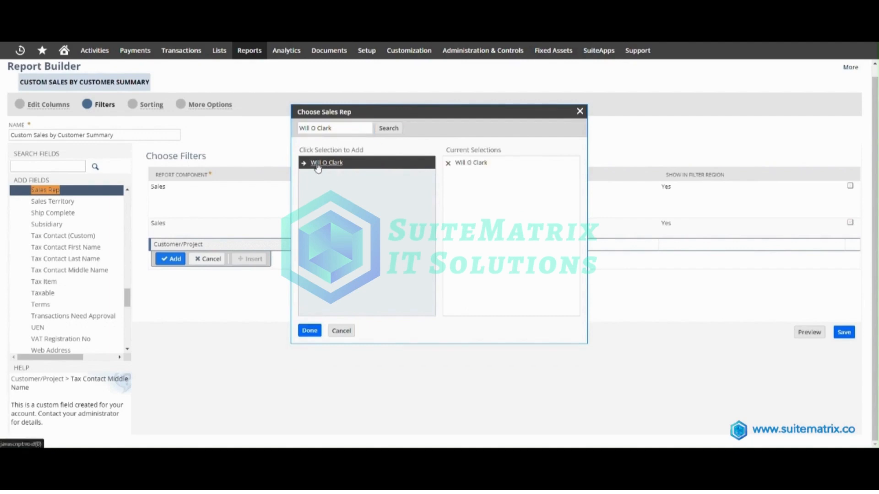
{"action": "left_click", "coordinate": [309, 330]}
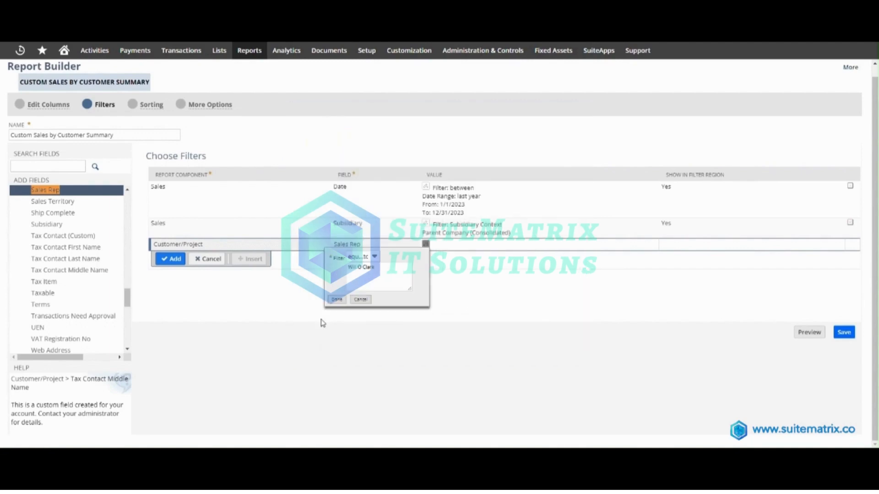
{"action": "left_click", "coordinate": [336, 300]}
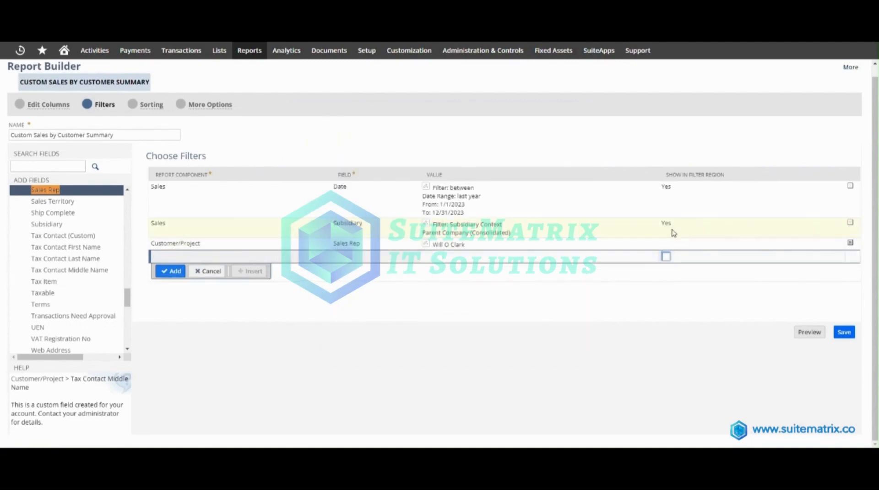
- Enable Show in Filter Region for the Customer/Project Sales Rep filter and accept the row
{"action": "left_click", "coordinate": [666, 243]}
{"action": "left_click", "coordinate": [666, 245]}
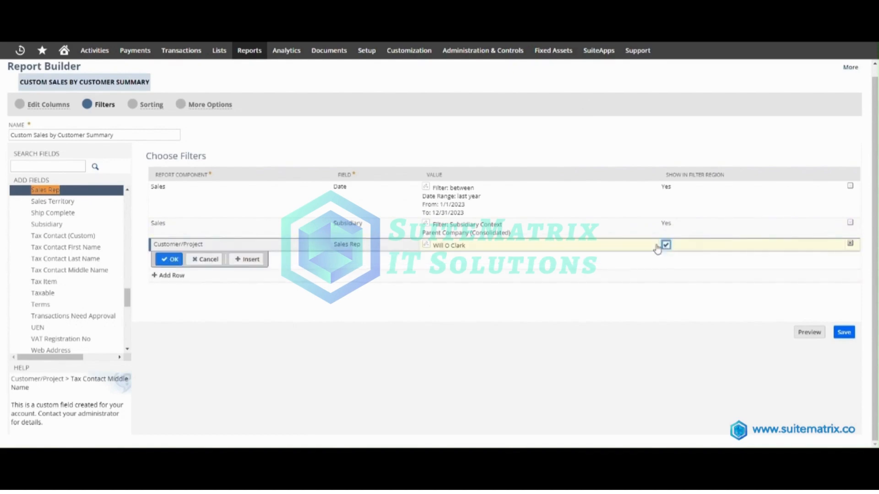
{"action": "left_click", "coordinate": [169, 259]}
- Add a sort on the Sales component's Date Created field in descending order
{"action": "left_click", "coordinate": [133, 104]}
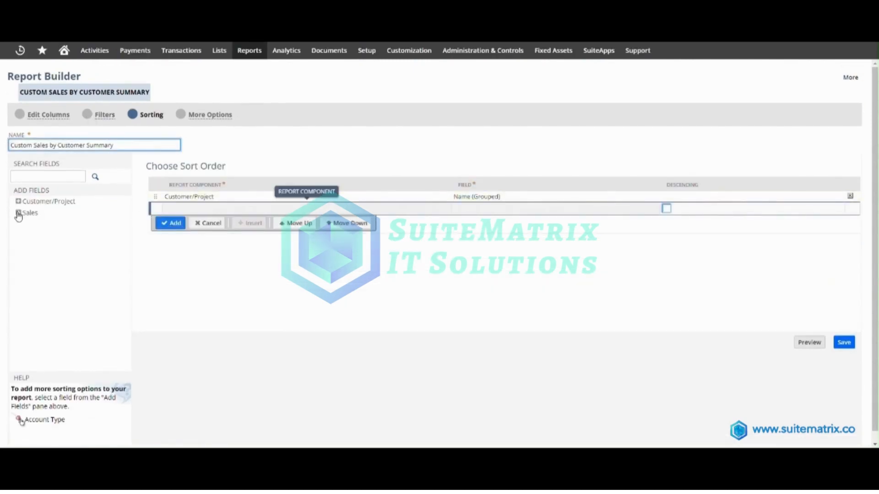
{"action": "left_click", "coordinate": [18, 214]}
{"action": "scroll", "coordinate": [68, 270], "scroll_direction": "down", "scroll_amount": 10}
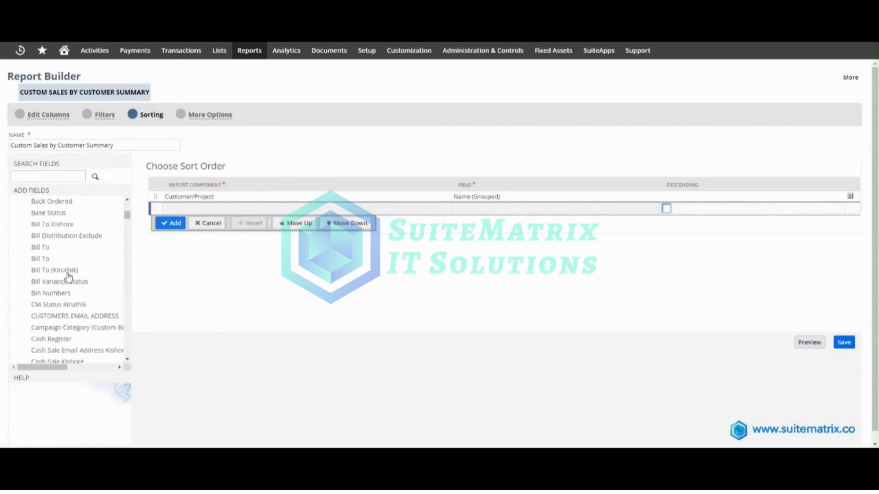
{"action": "scroll", "coordinate": [69, 284], "scroll_direction": "down", "scroll_amount": 6}
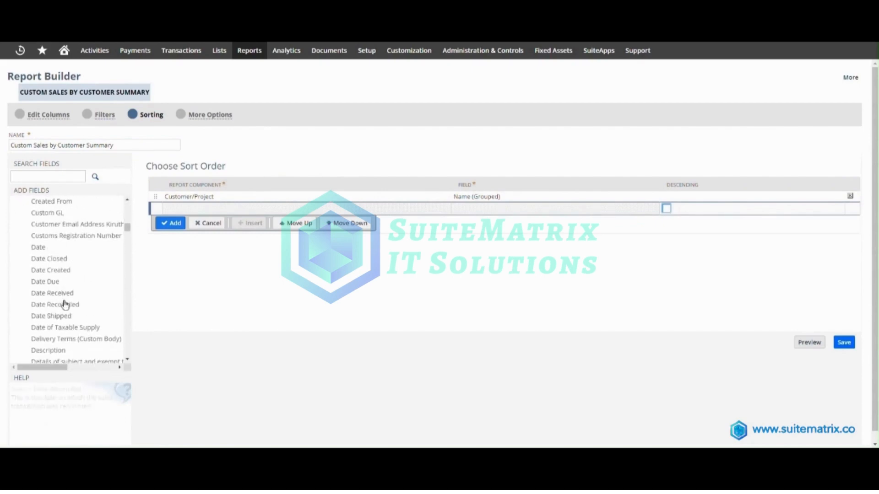
{"action": "left_click", "coordinate": [45, 271]}
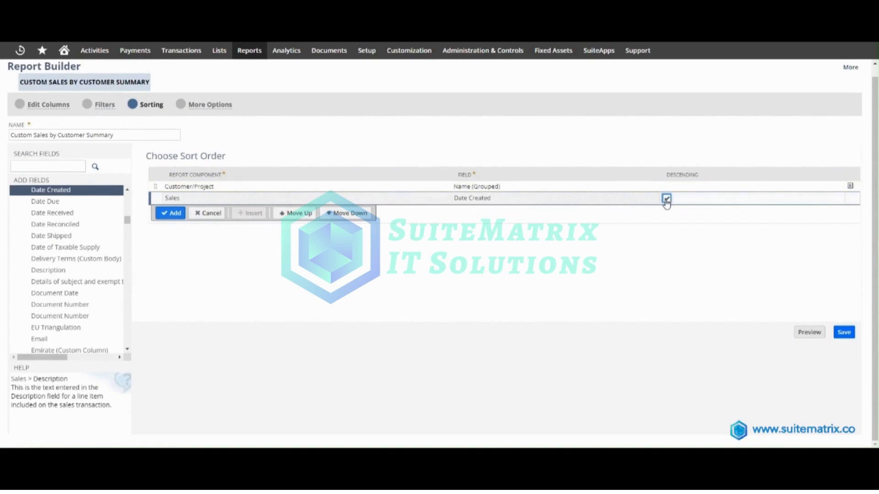
{"action": "left_click", "coordinate": [169, 213]}
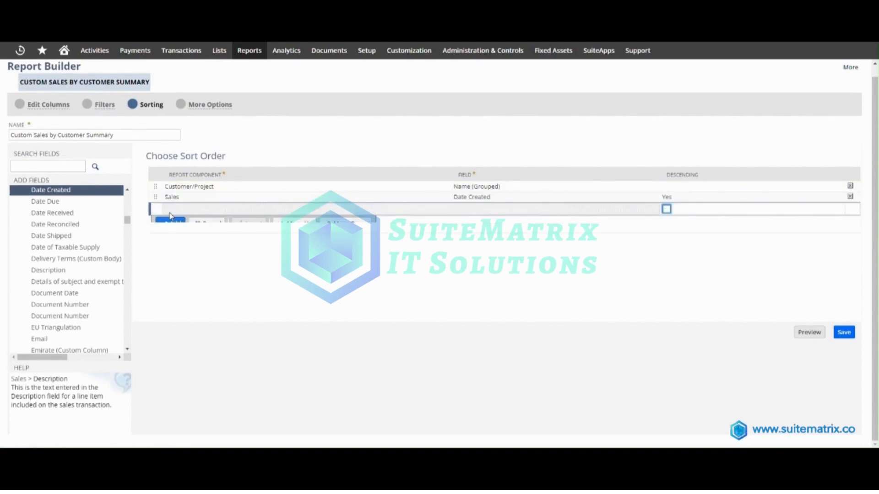
- Review the report's additional options with its Audience and Access settings, and return to the sort order without resubmitting the form
{"action": "left_click", "coordinate": [180, 105]}
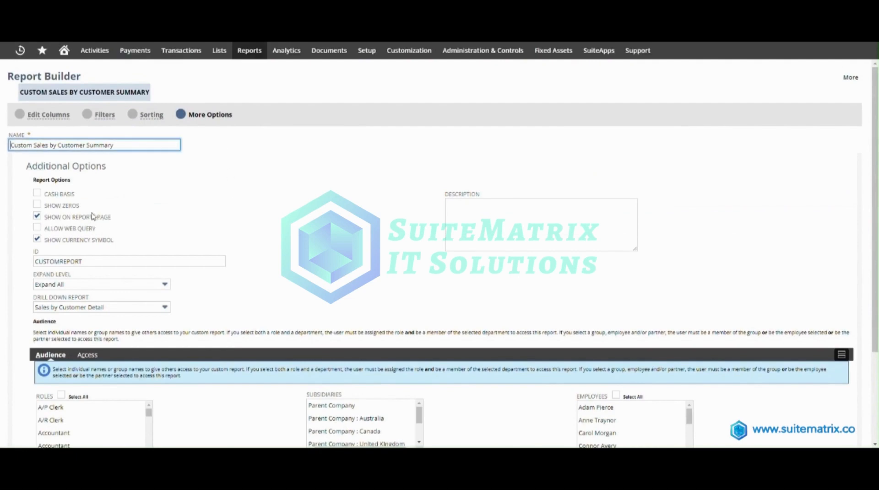
{"action": "scroll", "coordinate": [393, 203], "scroll_direction": "down", "scroll_amount": 3}
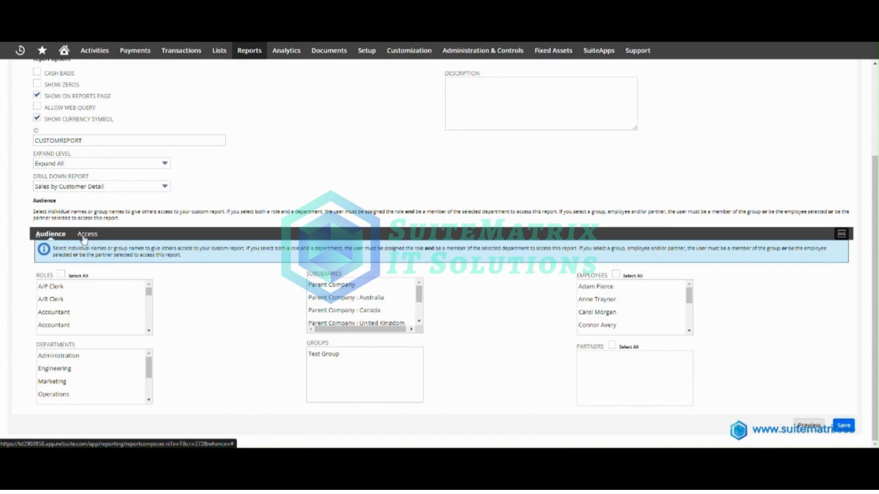
{"action": "left_click", "coordinate": [84, 239]}
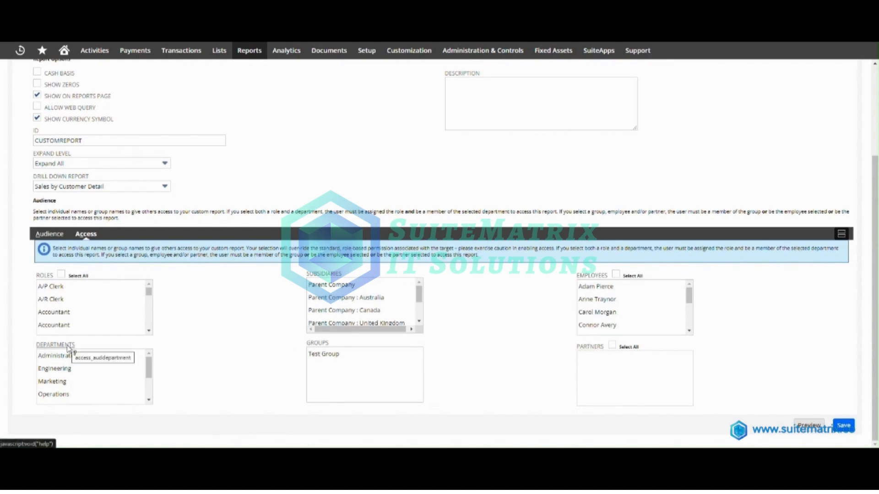
{"action": "scroll", "coordinate": [69, 349], "scroll_direction": "up", "scroll_amount": 4}
{"action": "left_click", "coordinate": [133, 115]}
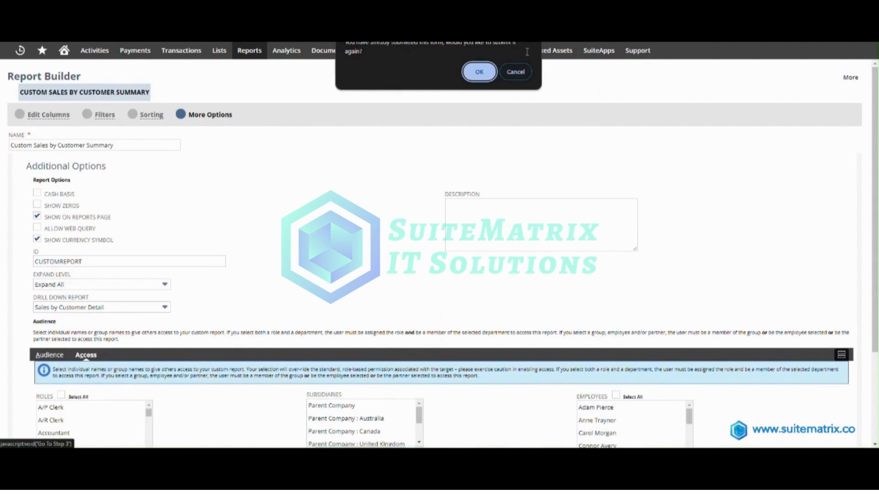
{"action": "left_click", "coordinate": [516, 72]}
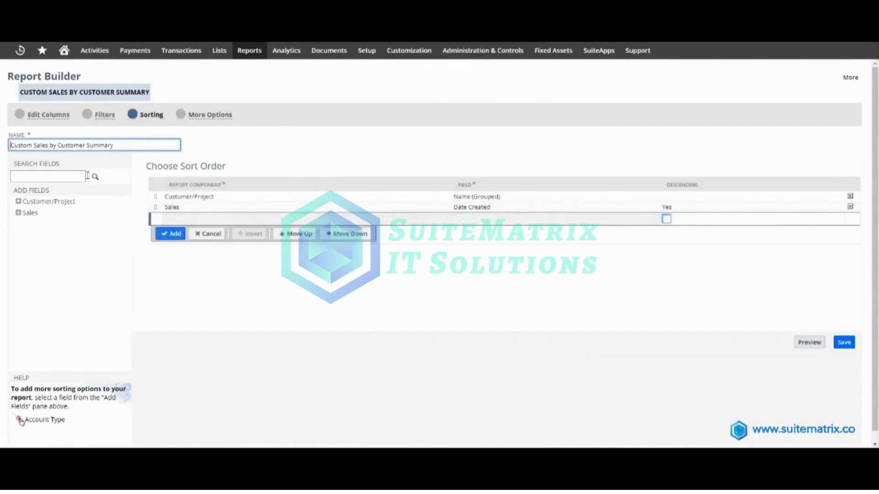
- Rename the report as "Customer sales for the Last Year" and save it
{"action": "left_click_drag", "start_coordinate": [128, 145], "coordinate": [10, 146]}
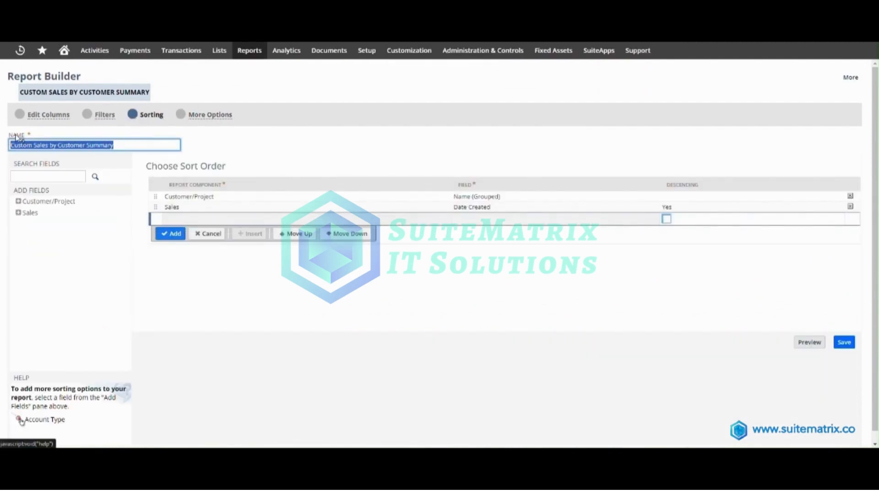
{"action": "type", "text": "Customer sales"}
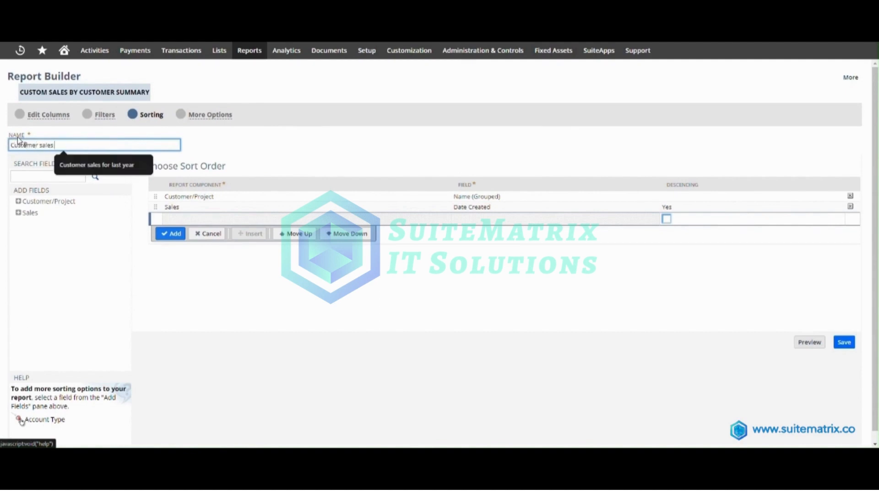
{"action": "type", "text": "the Last Year"}
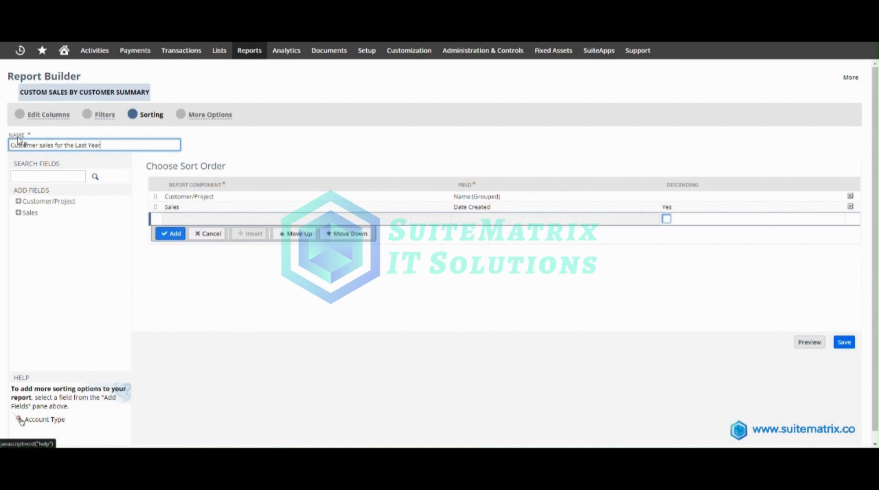
{"action": "left_click", "coordinate": [845, 343]}
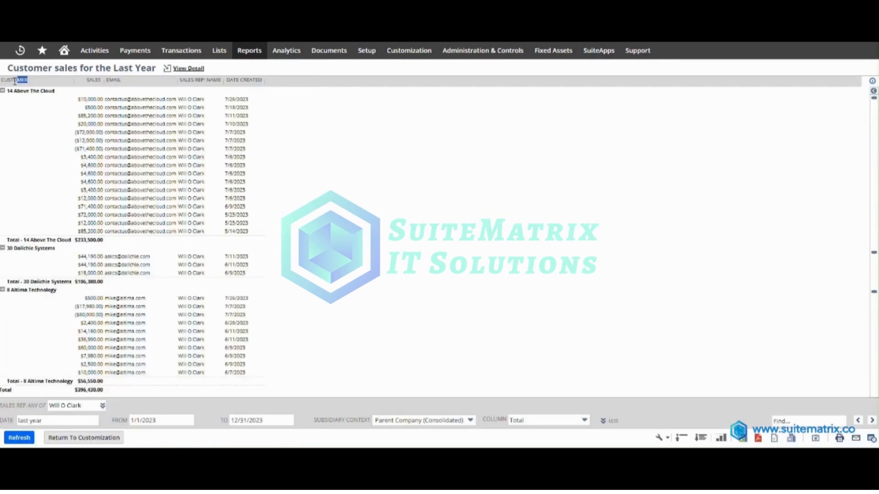
- Examine the Customer, Sales, Email, Sales Rep: Name and Date Created columns in the saved report's results
{"action": "left_click_drag", "start_coordinate": [15, 81], "coordinate": [1, 81]}
{"action": "left_click_drag", "start_coordinate": [101, 80], "coordinate": [86, 82]}
{"action": "left_click", "coordinate": [125, 81]}
{"action": "left_click", "coordinate": [183, 80]}
{"action": "left_click_drag", "start_coordinate": [180, 81], "coordinate": [264, 87]}
- Open the "Customer sales for the Last Year" report from the saved reports and check its title
{"action": "mouse_move", "coordinate": [249, 50]}
{"action": "mouse_move", "coordinate": [258, 143]}
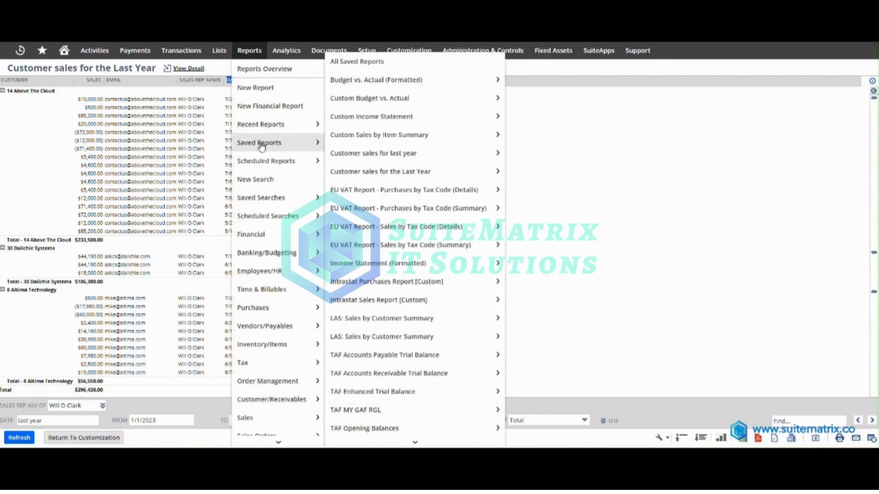
{"action": "mouse_move", "coordinate": [349, 174]}
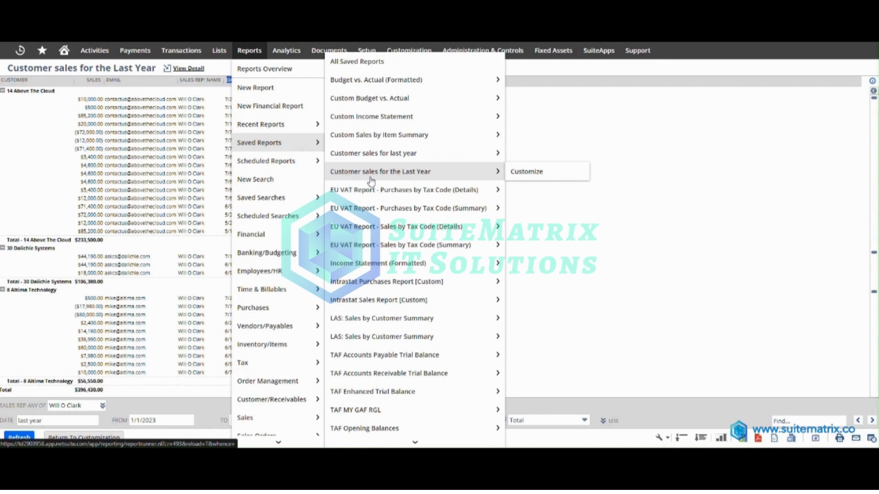
{"action": "left_click", "coordinate": [401, 173]}
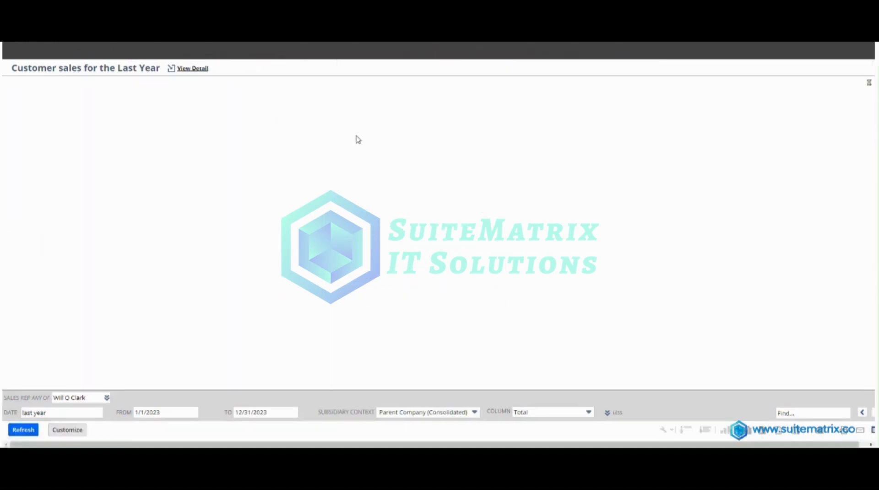
{"action": "left_click_drag", "start_coordinate": [10, 68], "coordinate": [161, 68]}
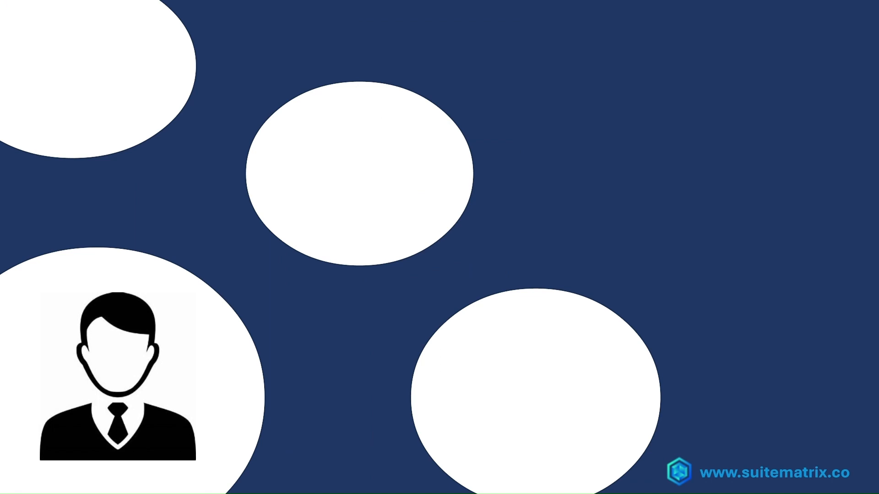